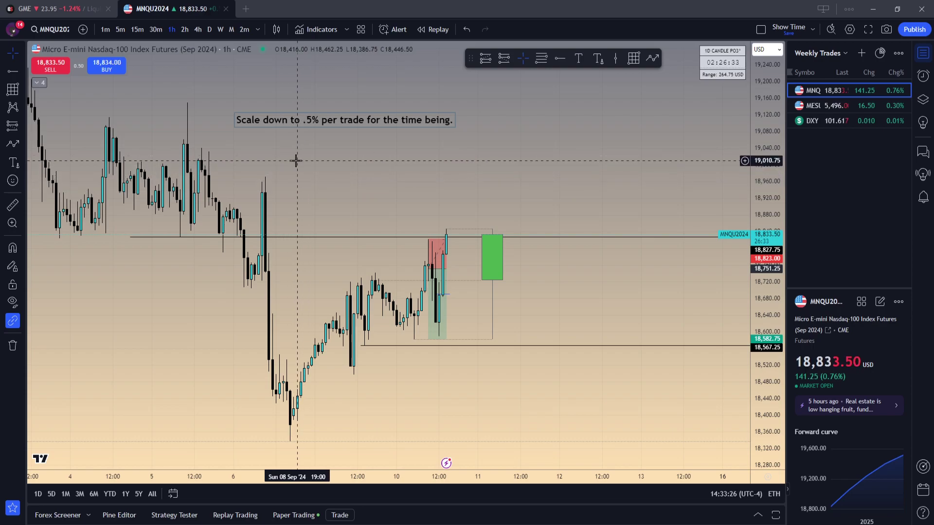
- Open the Micro E-mini S&P 500 futures chart (MESU2024) and set it to the 1-minute timeframe
{"action": "scroll", "coordinate": [296, 160], "scroll_direction": "up", "scroll_amount": 2}
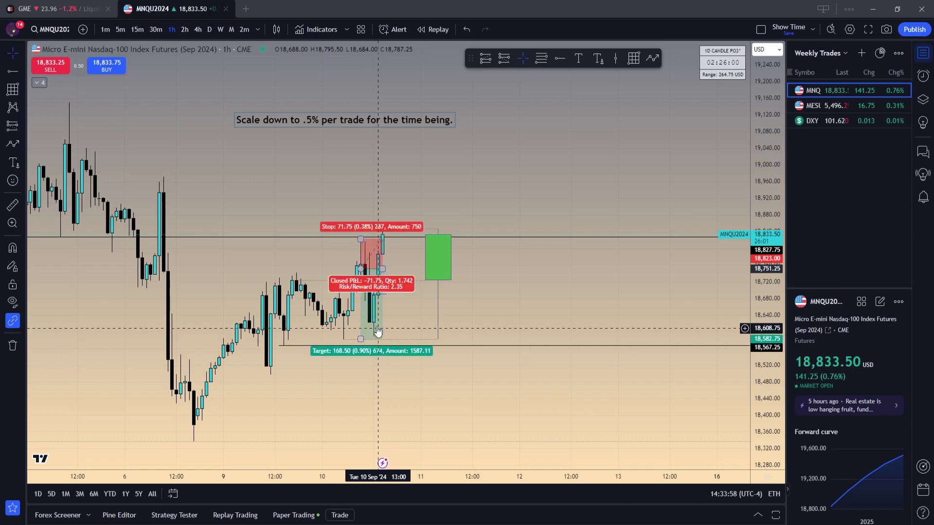
{"action": "left_click", "coordinate": [837, 106]}
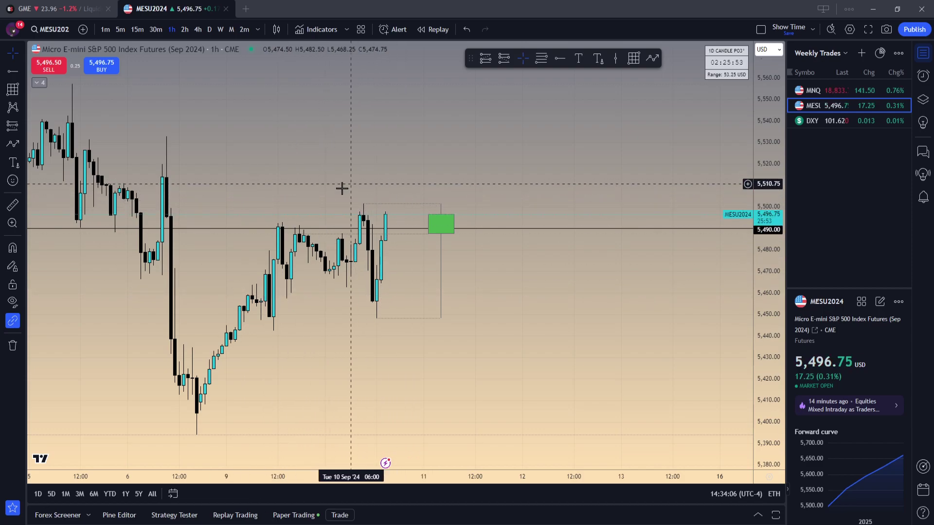
{"action": "left_click", "coordinate": [119, 30]}
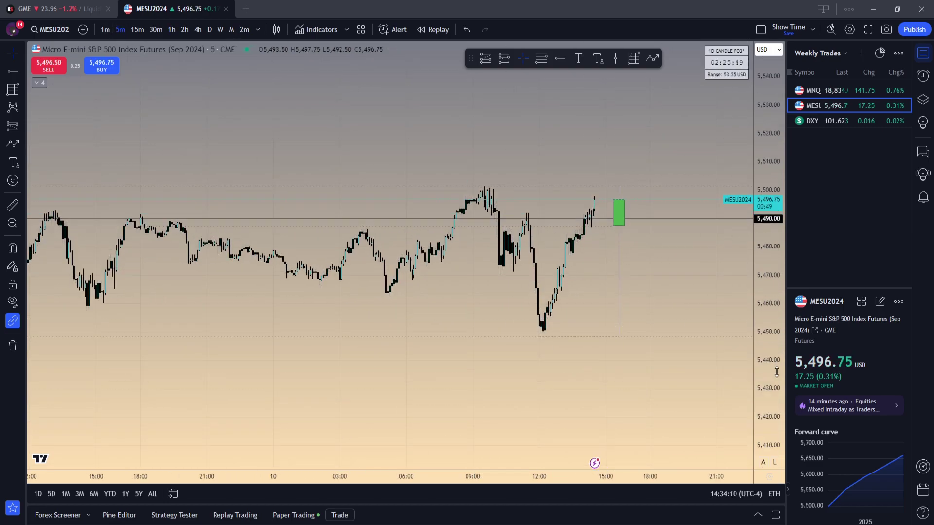
{"action": "left_click_drag", "start_coordinate": [448, 310], "coordinate": [609, 390]}
{"action": "scroll", "coordinate": [603, 386], "scroll_direction": "up", "scroll_amount": 8}
{"action": "left_click_drag", "start_coordinate": [500, 351], "coordinate": [406, 357]}
{"action": "left_click", "coordinate": [105, 29]}
{"action": "scroll", "coordinate": [336, 289], "scroll_direction": "down", "scroll_amount": 15}
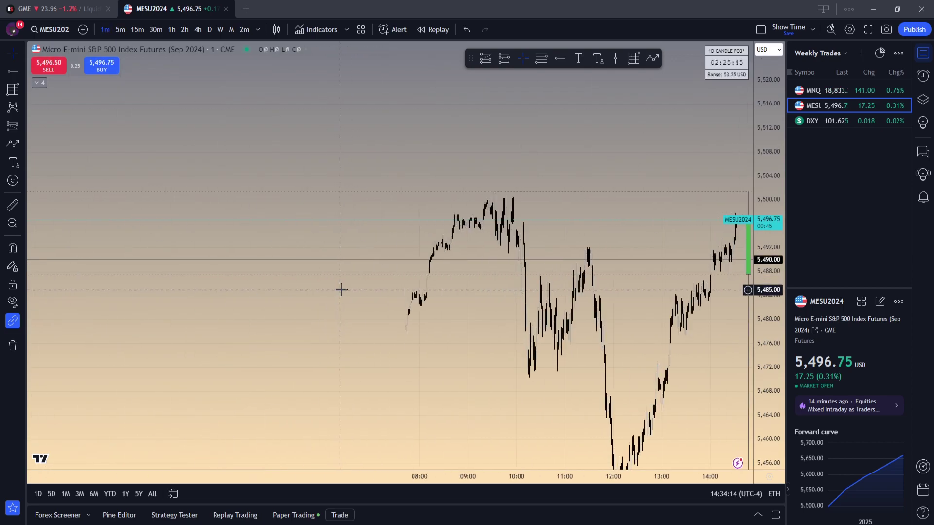
- Place a short position at the 10 September drop, around 09:56, with entry at 5,494.75 and stop at 5,502.50
{"action": "left_click_drag", "start_coordinate": [546, 195], "coordinate": [659, 170]}
{"action": "scroll", "coordinate": [659, 171], "scroll_direction": "up", "scroll_amount": 5}
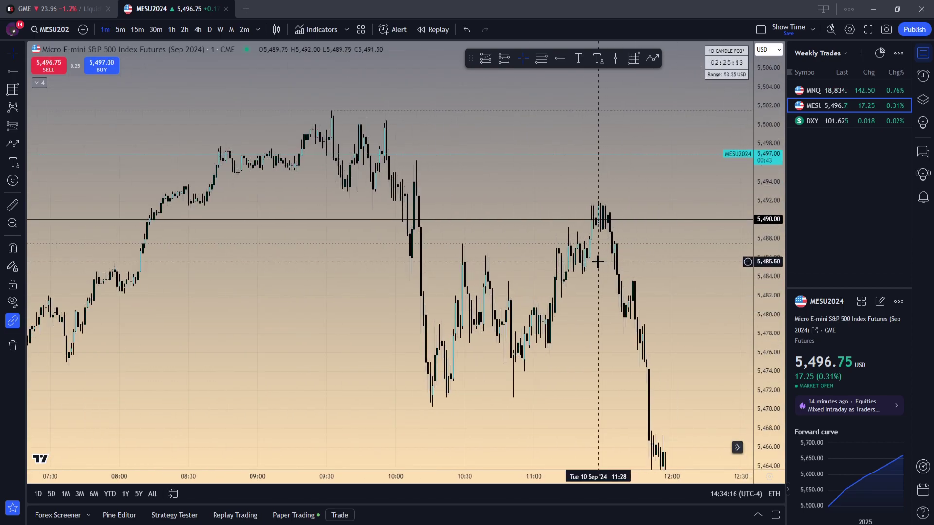
{"action": "scroll", "coordinate": [511, 150], "scroll_direction": "up", "scroll_amount": 3}
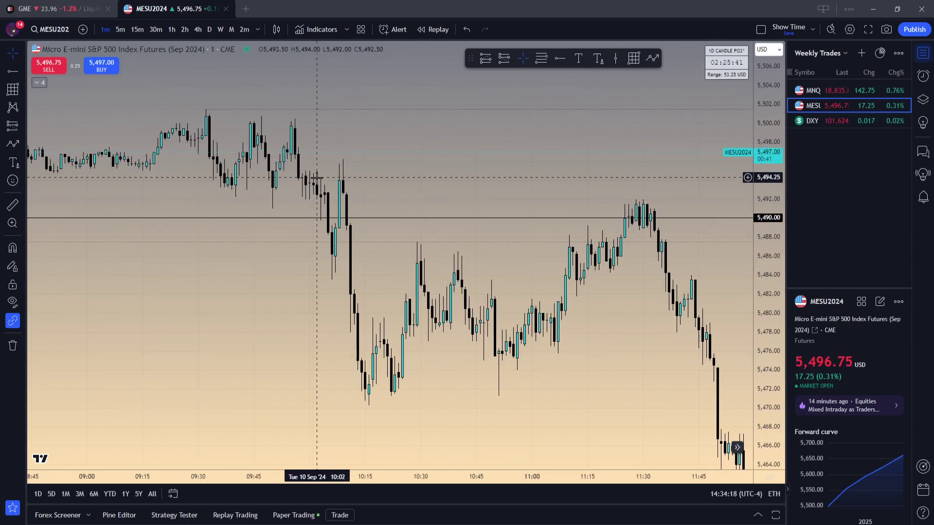
{"action": "scroll", "coordinate": [336, 180], "scroll_direction": "down", "scroll_amount": 4}
{"action": "left_click_drag", "start_coordinate": [555, 145], "coordinate": [573, 200]}
{"action": "left_click_drag", "start_coordinate": [772, 335], "coordinate": [770, 250]}
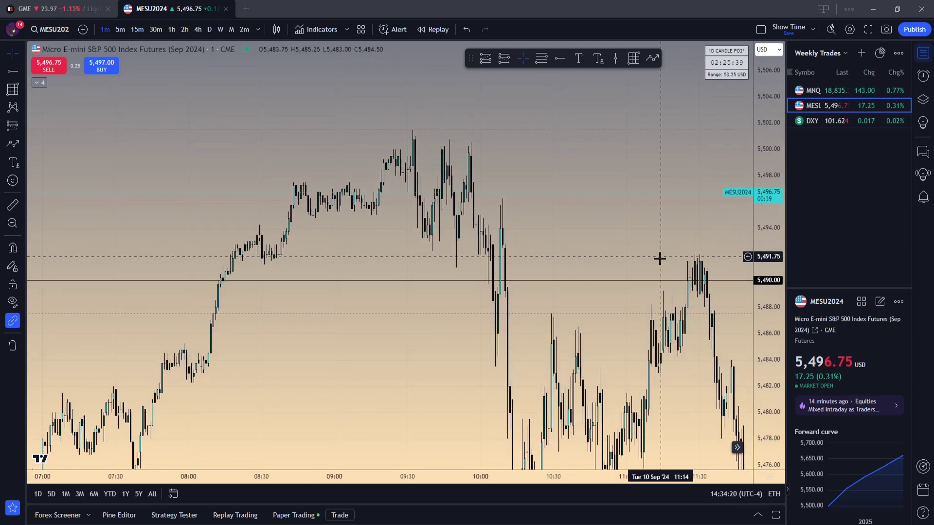
{"action": "scroll", "coordinate": [550, 224], "scroll_direction": "up", "scroll_amount": 4}
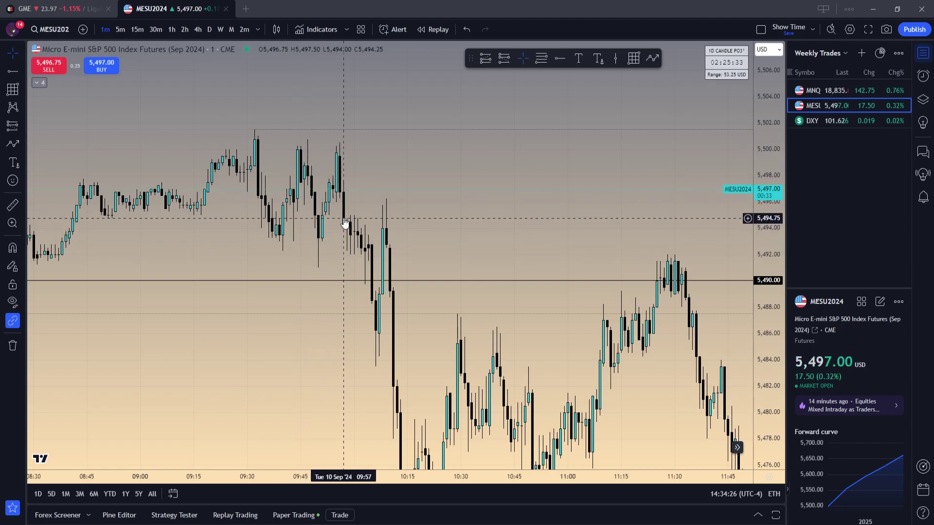
{"action": "left_click", "coordinate": [504, 58]}
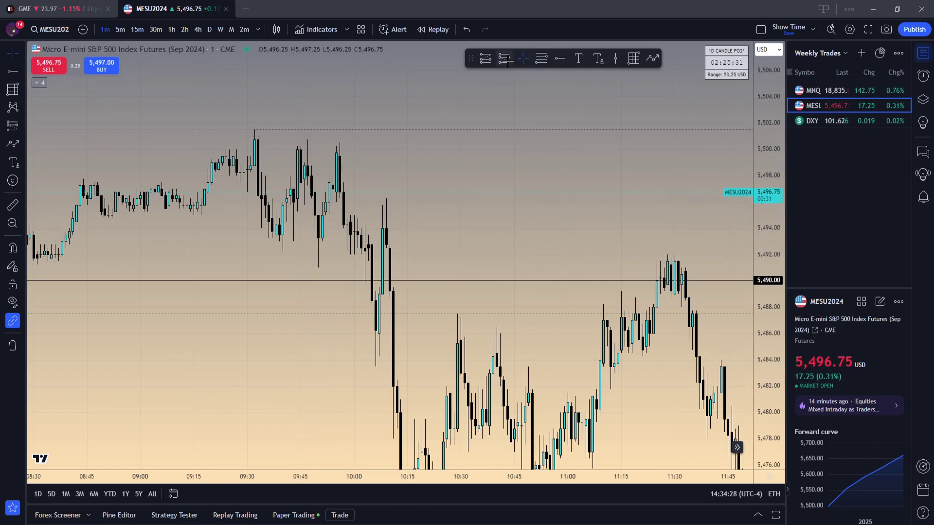
{"action": "left_click", "coordinate": [337, 220]}
{"action": "left_click_drag", "start_coordinate": [340, 130], "coordinate": [338, 117]}
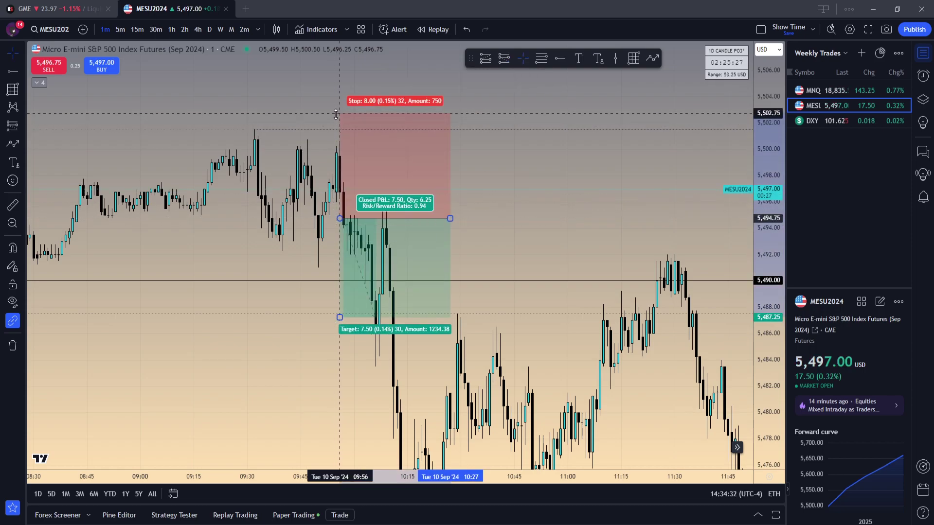
- Extend the short position's profit target down to 5,462.50 on the 1-hour chart
{"action": "left_click_drag", "start_coordinate": [518, 195], "coordinate": [498, 129]}
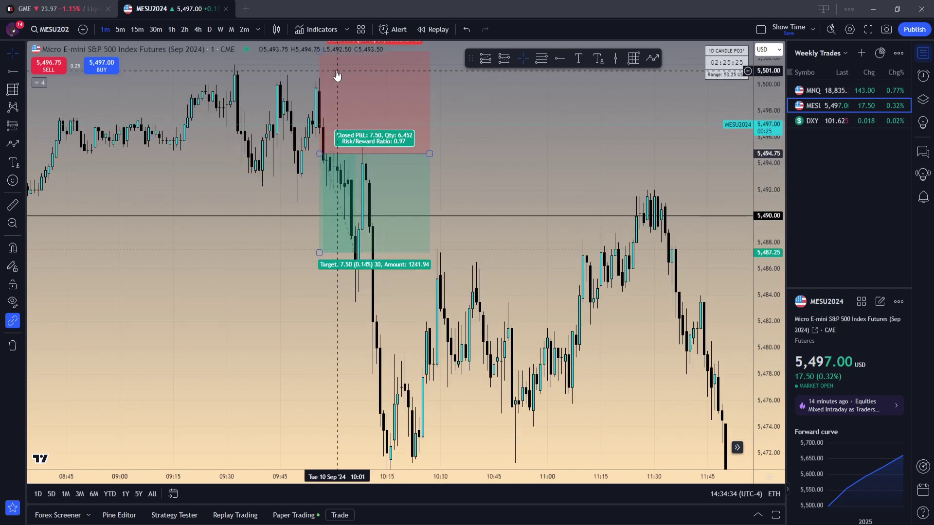
{"action": "left_click_drag", "start_coordinate": [768, 140], "coordinate": [769, 298]}
{"action": "scroll", "coordinate": [671, 263], "scroll_direction": "down", "scroll_amount": 3}
{"action": "left_click", "coordinate": [467, 254]}
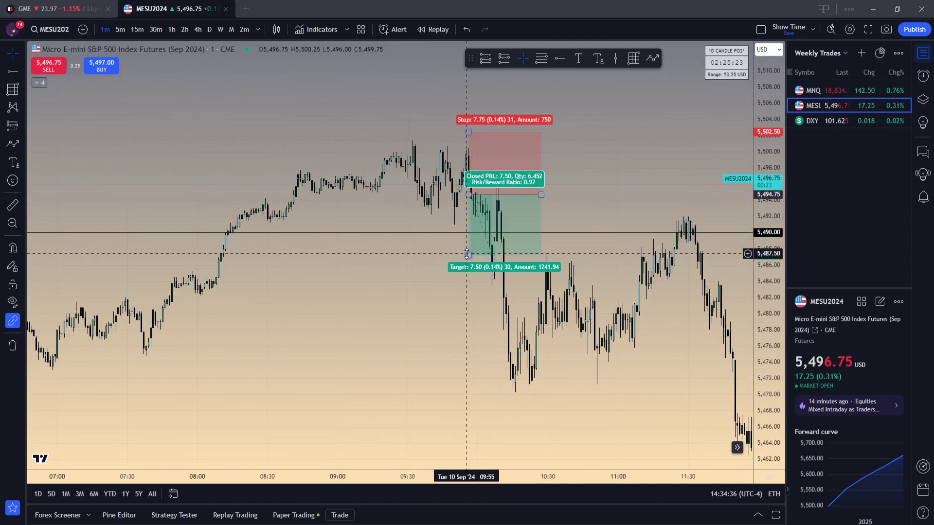
{"action": "scroll", "coordinate": [479, 267], "scroll_direction": "down", "scroll_amount": 4}
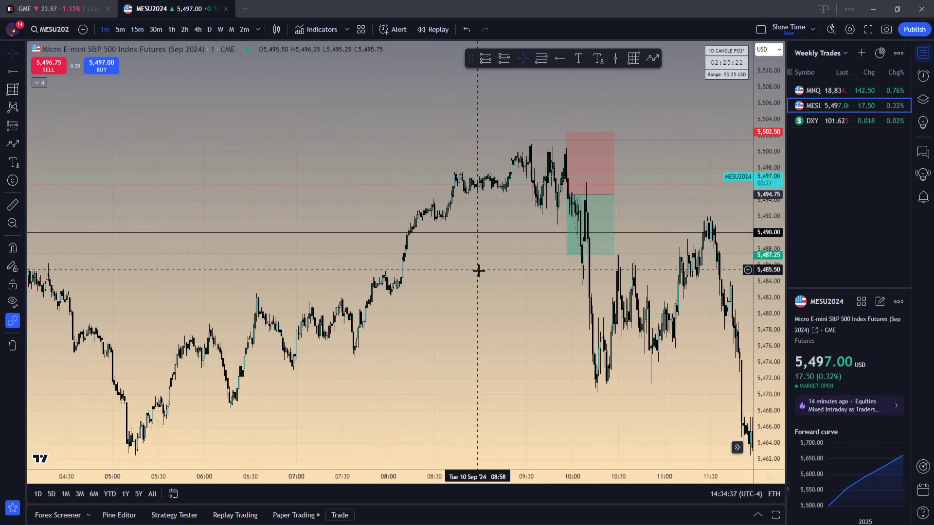
{"action": "left_click", "coordinate": [172, 29]}
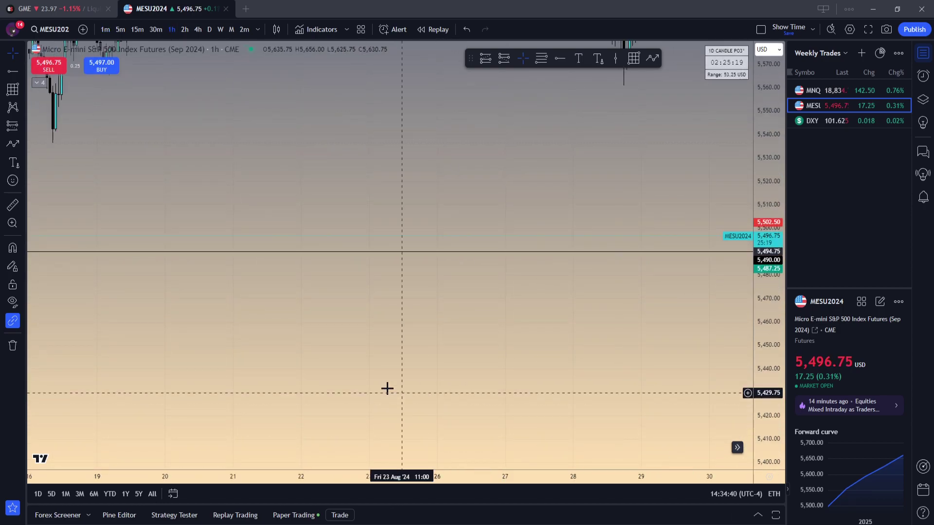
{"action": "scroll", "coordinate": [696, 297], "scroll_direction": "down", "scroll_amount": 5}
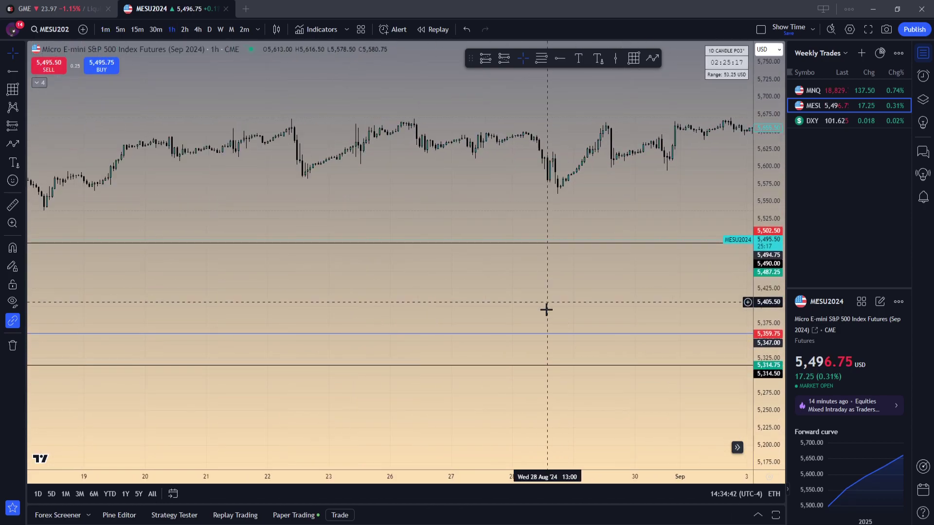
{"action": "left_click_drag", "start_coordinate": [658, 300], "coordinate": [180, 324]}
{"action": "scroll", "coordinate": [428, 340], "scroll_direction": "up", "scroll_amount": 4}
{"action": "left_click_drag", "start_coordinate": [336, 325], "coordinate": [691, 319]}
{"action": "scroll", "coordinate": [700, 326], "scroll_direction": "up", "scroll_amount": 5}
{"action": "scroll", "coordinate": [500, 313], "scroll_direction": "up", "scroll_amount": 3}
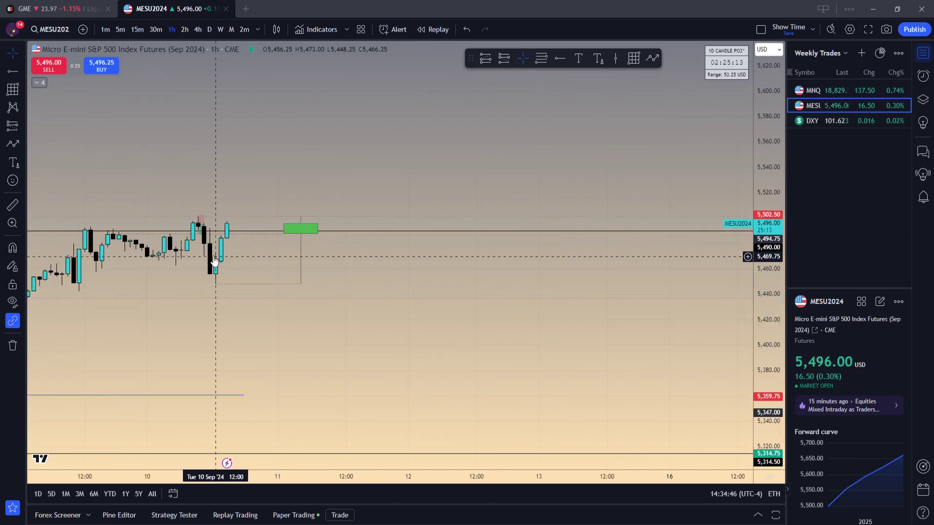
{"action": "left_click_drag", "start_coordinate": [198, 234], "coordinate": [199, 266]}
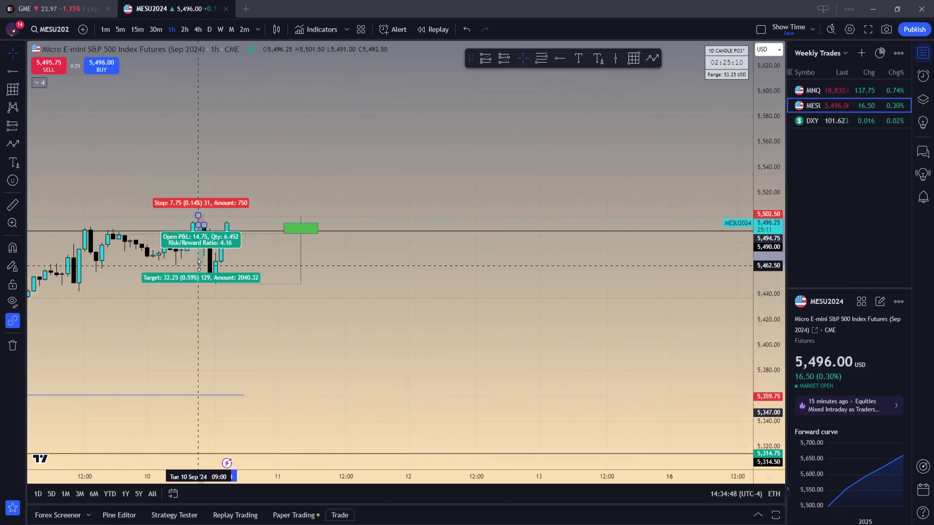
- Draw a Gann box on the 15-minute chart from 5,462.50 at 06:00 on 10 September up to the 5,501.50 high
{"action": "left_click_drag", "start_coordinate": [211, 298], "coordinate": [325, 306]}
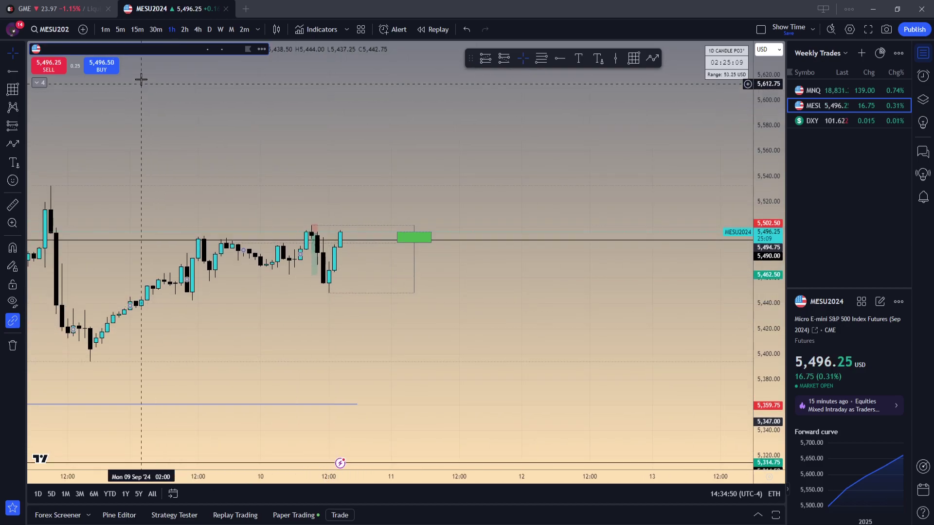
{"action": "left_click", "coordinate": [136, 29]}
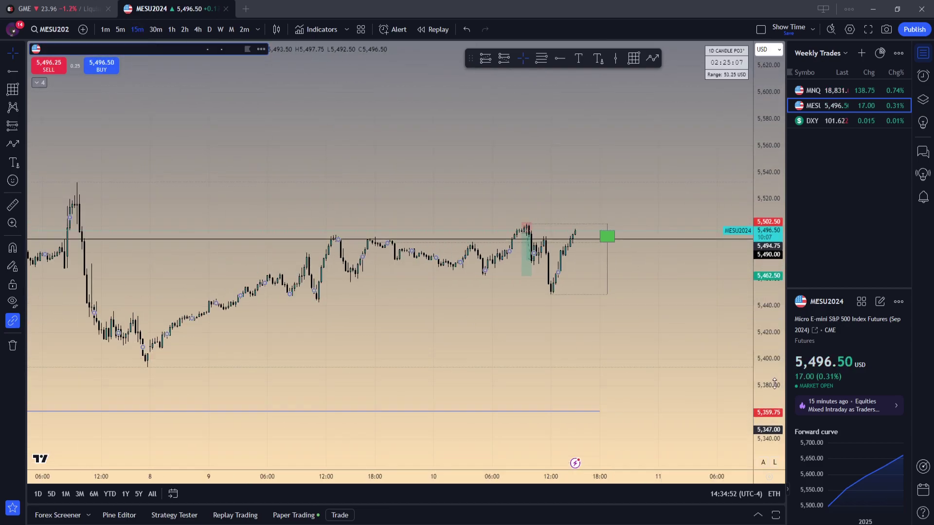
{"action": "left_click_drag", "start_coordinate": [758, 347], "coordinate": [757, 295]}
{"action": "left_click_drag", "start_coordinate": [539, 279], "coordinate": [589, 298]}
{"action": "scroll", "coordinate": [549, 288], "scroll_direction": "up", "scroll_amount": 3}
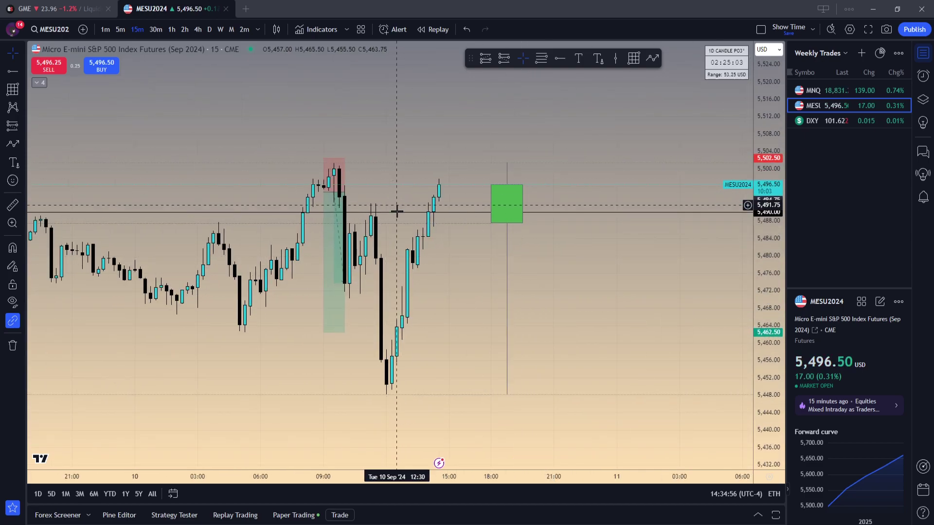
{"action": "scroll", "coordinate": [414, 214], "scroll_direction": "down", "scroll_amount": 5}
{"action": "left_click", "coordinate": [633, 58]}
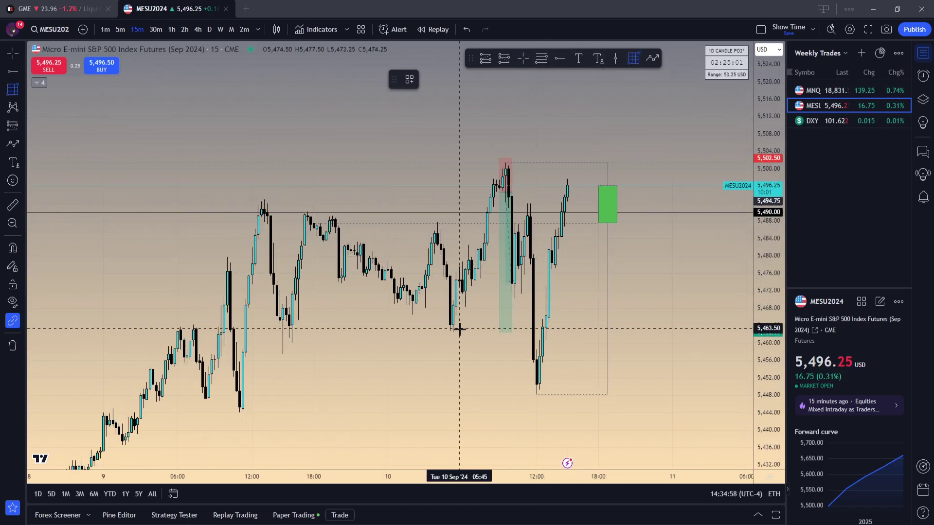
{"action": "left_click_drag", "start_coordinate": [462, 333], "coordinate": [558, 163]}
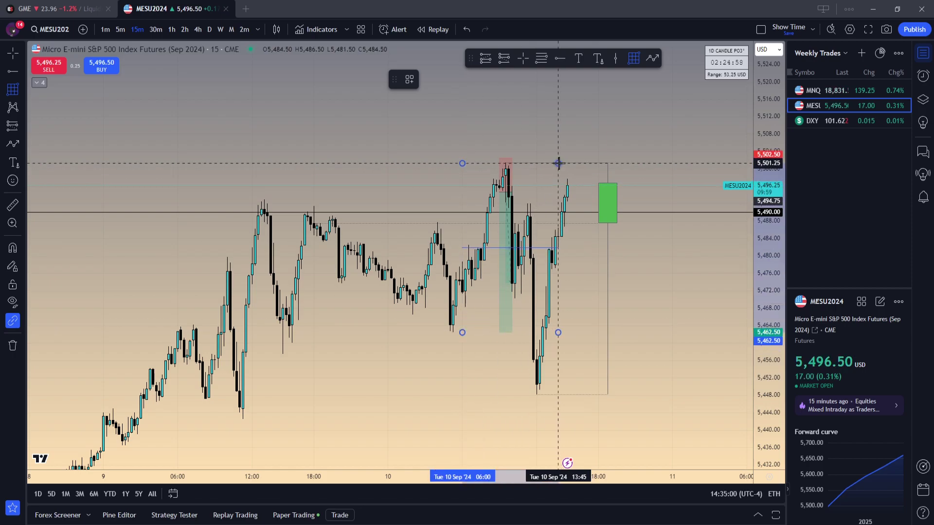
{"action": "left_click", "coordinate": [558, 162]}
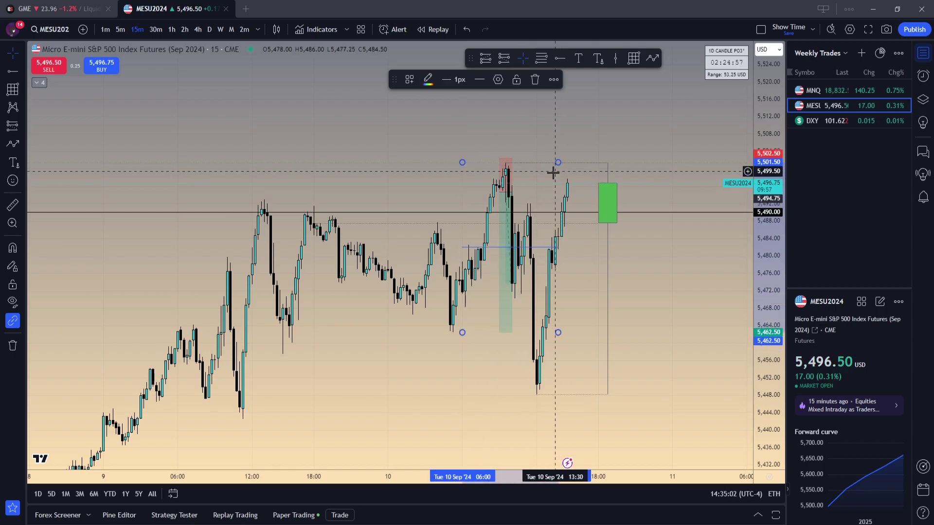
{"action": "left_click", "coordinate": [457, 231]}
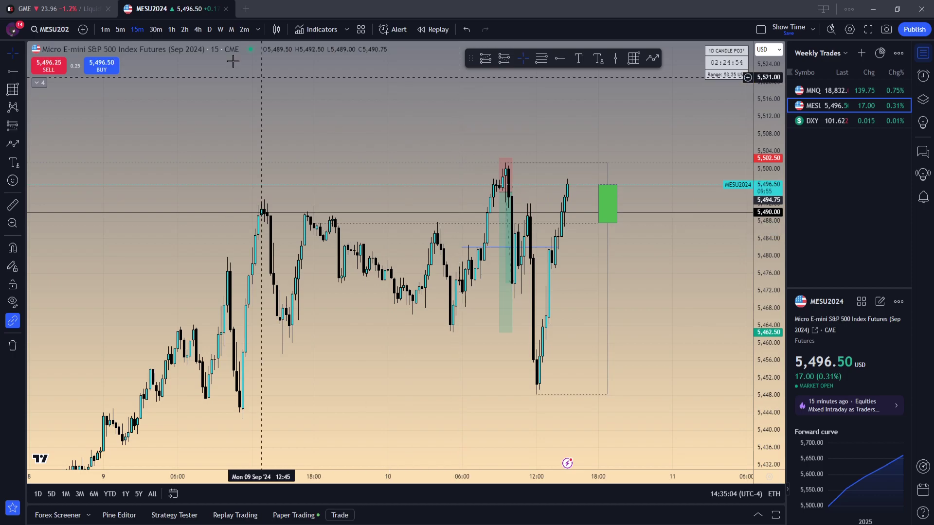
- Compare the marked range and short trade across the 1-hour, 30-minute, 4-hour, 15-minute and 5-minute timeframes
{"action": "left_click", "coordinate": [172, 29]}
{"action": "left_click", "coordinate": [157, 30]}
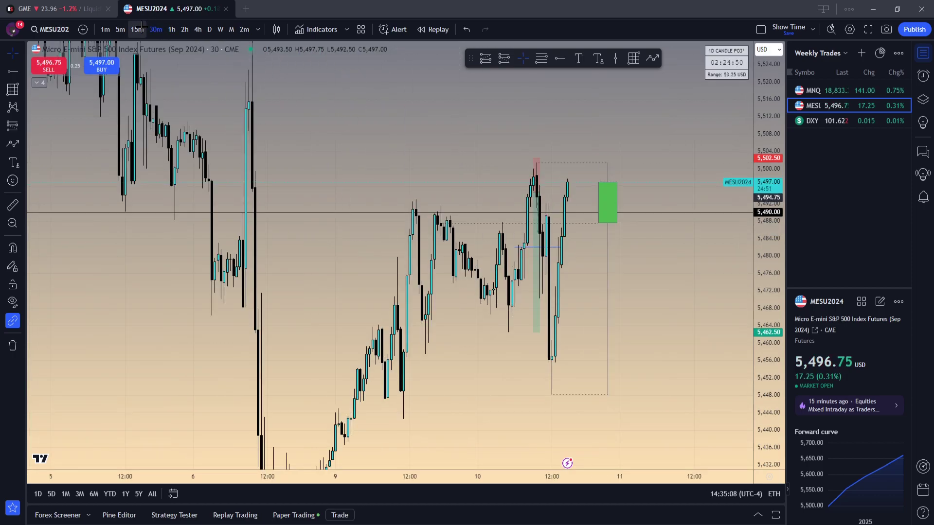
{"action": "left_click", "coordinate": [197, 29]}
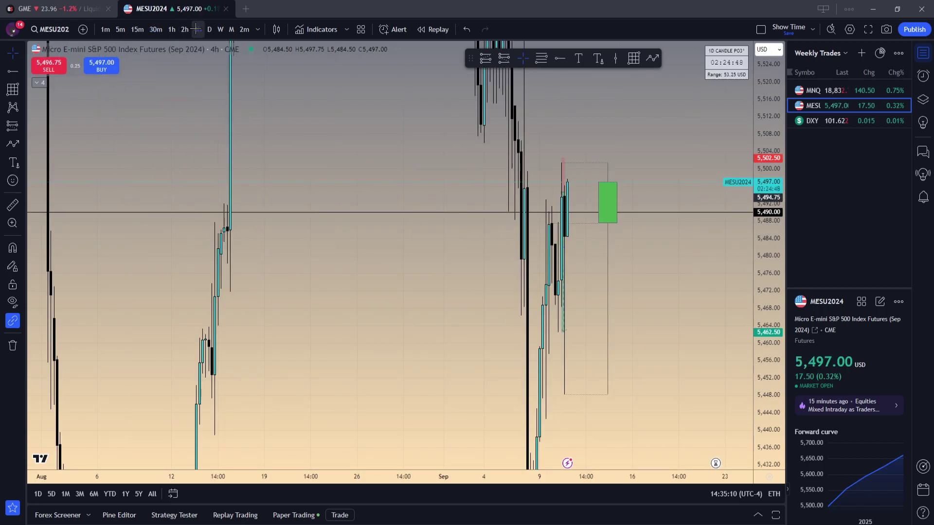
{"action": "left_click", "coordinate": [155, 30]}
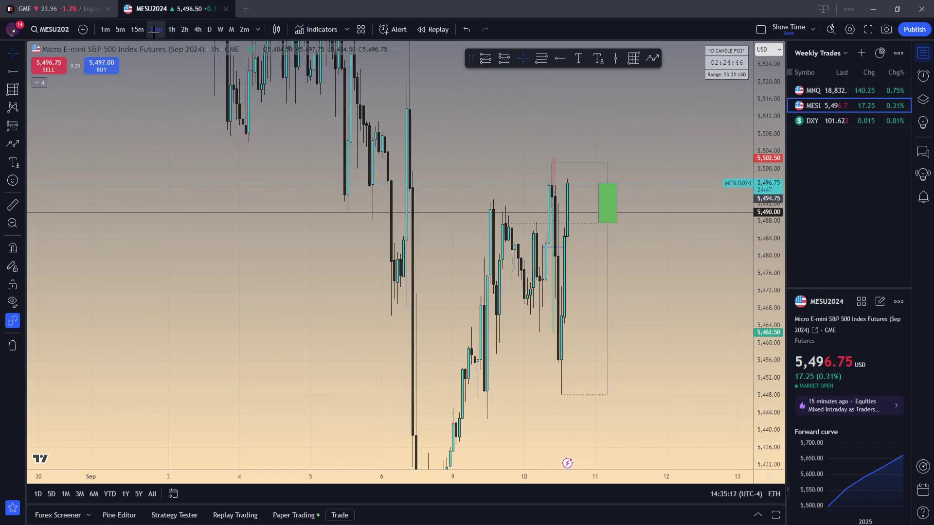
{"action": "left_click", "coordinate": [138, 30]}
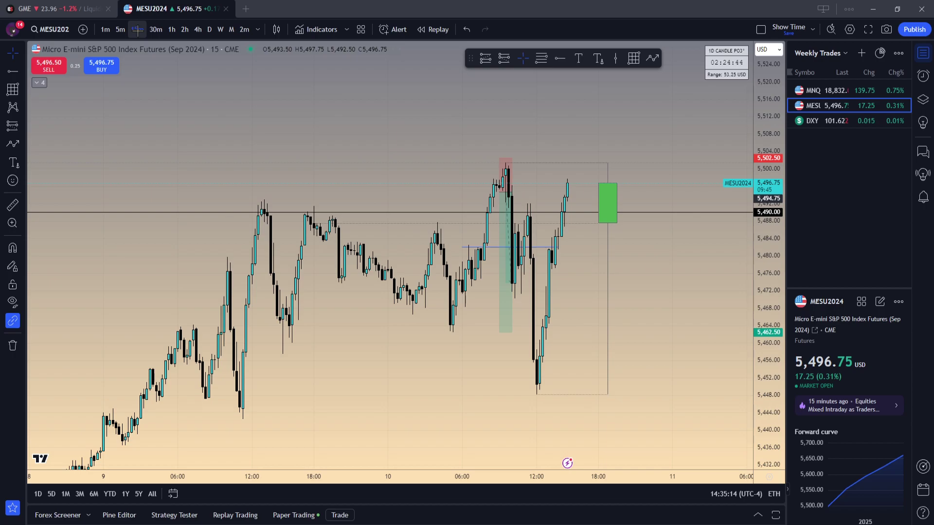
{"action": "left_click", "coordinate": [122, 29]}
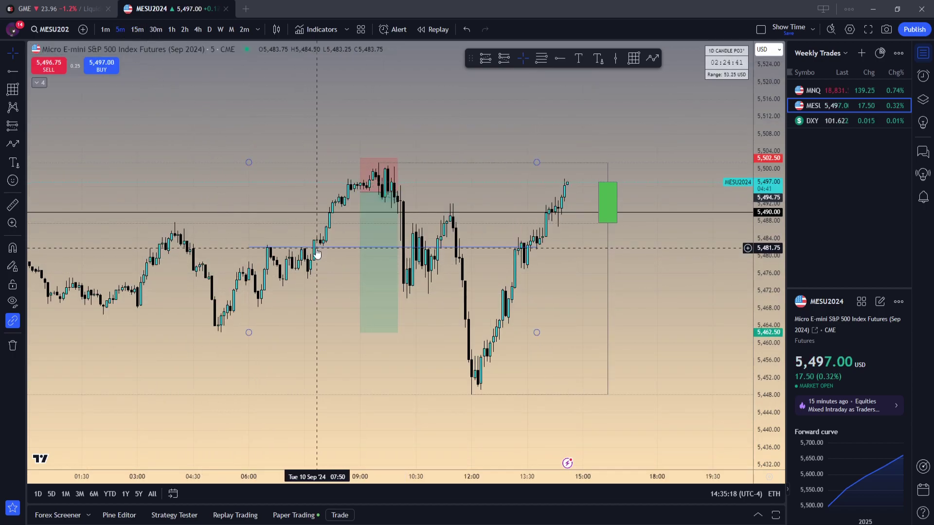
{"action": "left_click", "coordinate": [356, 249]}
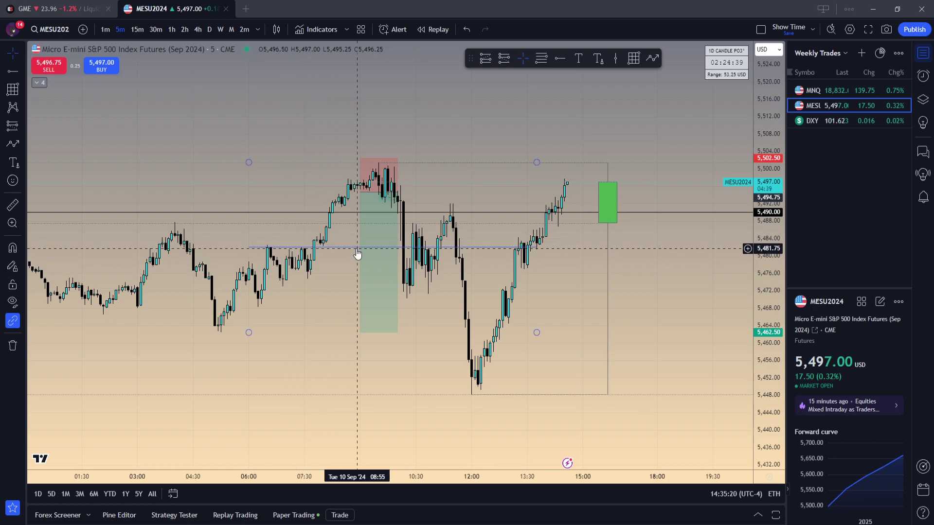
{"action": "left_click", "coordinate": [369, 162]}
- Open the Micro E-mini Nasdaq-100 chart (MNQU2024) and examine its short position against the overnight and morning price action
{"action": "left_click", "coordinate": [819, 91]}
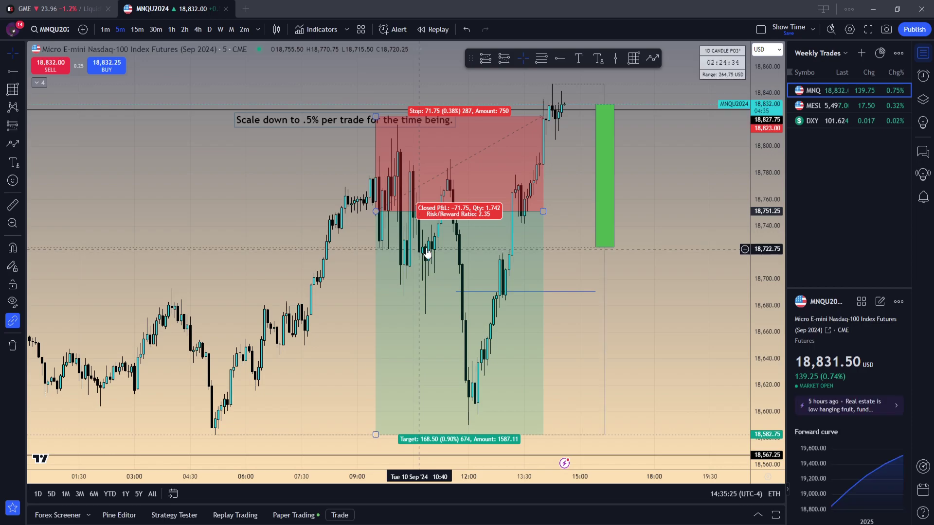
{"action": "scroll", "coordinate": [443, 341], "scroll_direction": "down", "scroll_amount": 3}
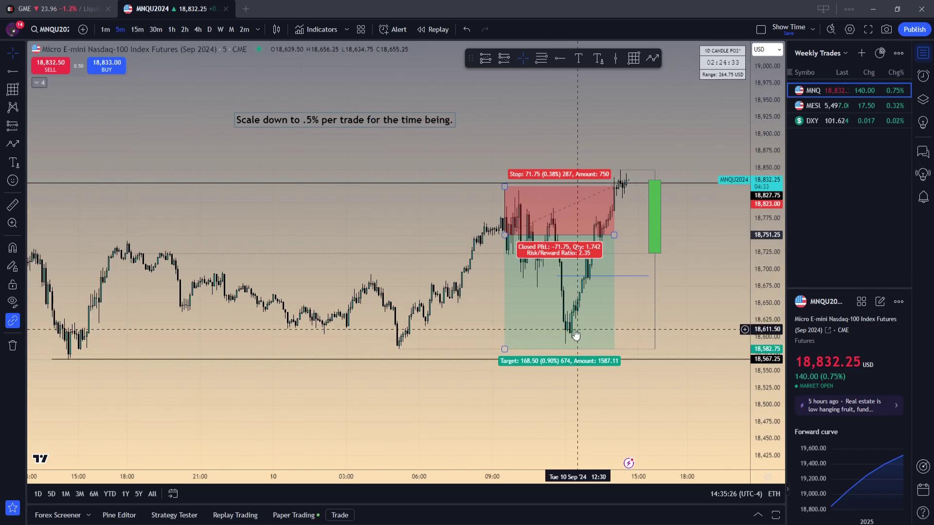
{"action": "scroll", "coordinate": [425, 353], "scroll_direction": "down", "scroll_amount": 2}
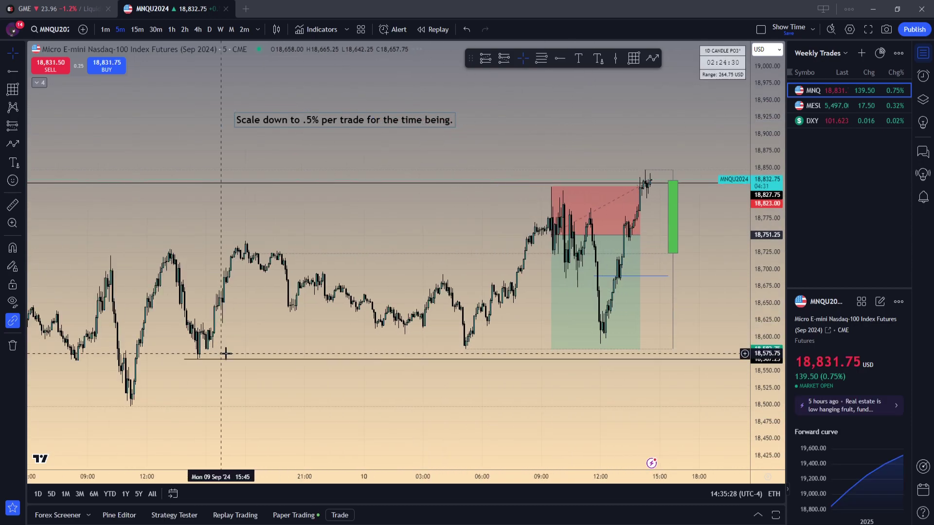
{"action": "left_click", "coordinate": [598, 299]}
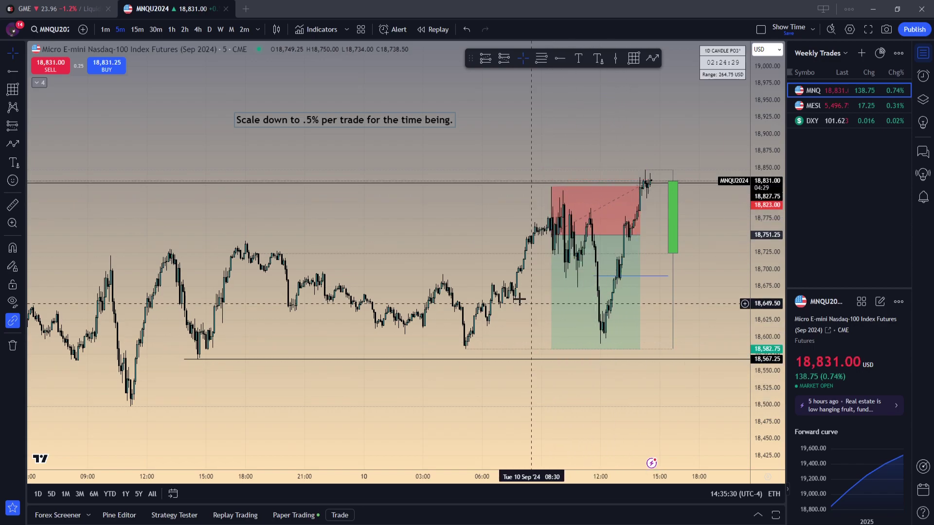
{"action": "scroll", "coordinate": [386, 277], "scroll_direction": "up", "scroll_amount": 2}
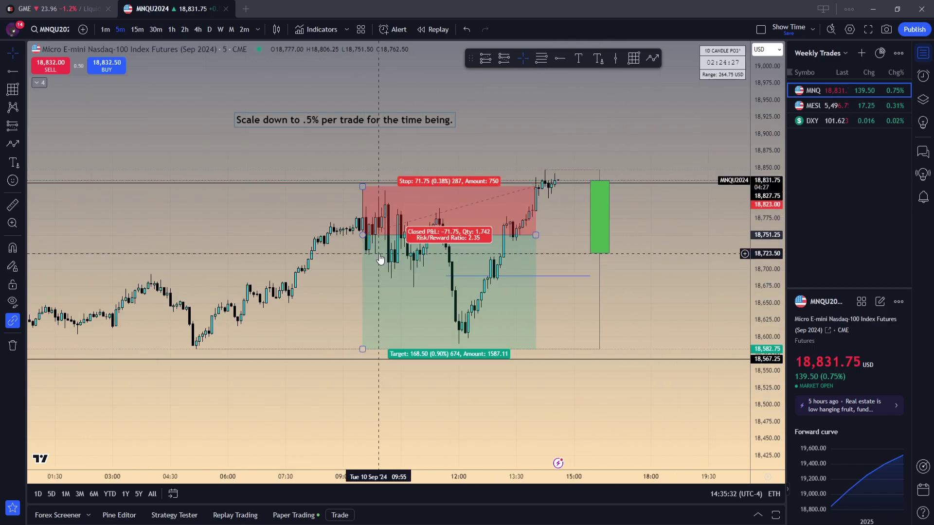
- Examine the short position's entry, stop and target against the overnight and 10 September session price action on the 5-minute chart
{"action": "left_click", "coordinate": [328, 280]}
{"action": "left_click", "coordinate": [416, 237]}
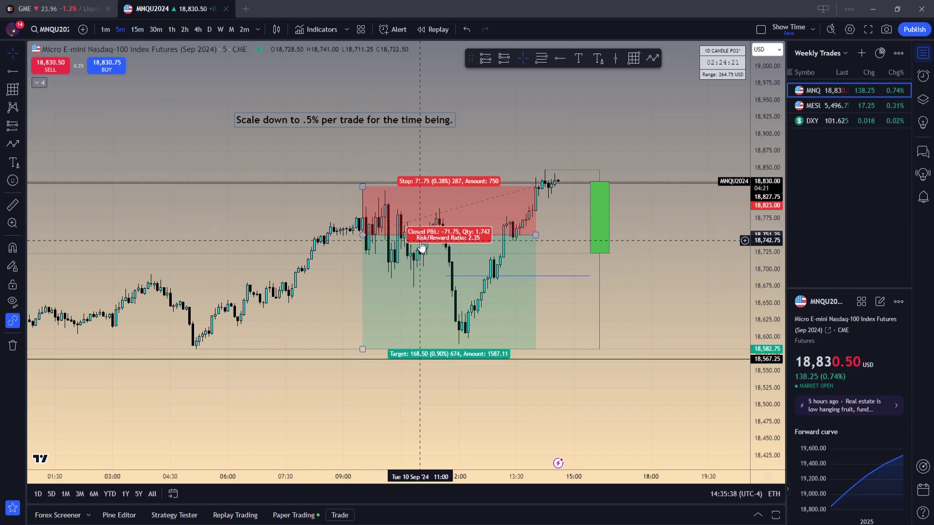
{"action": "left_click", "coordinate": [326, 293]}
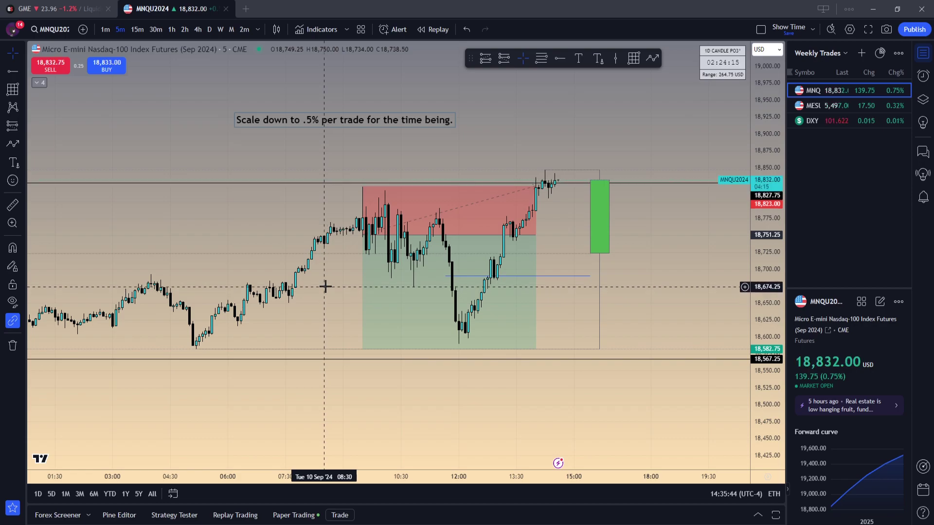
{"action": "scroll", "coordinate": [320, 290], "scroll_direction": "down", "scroll_amount": 1}
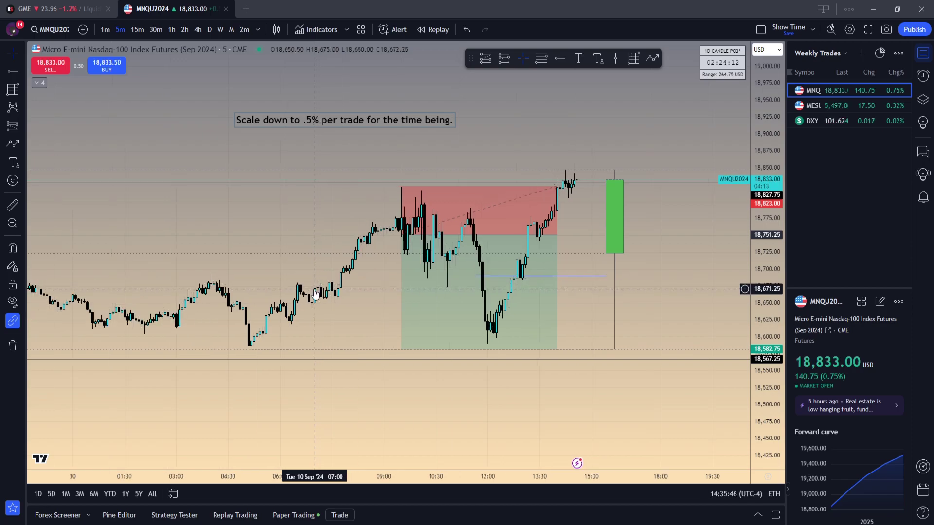
{"action": "left_click_drag", "start_coordinate": [315, 295], "coordinate": [249, 244]}
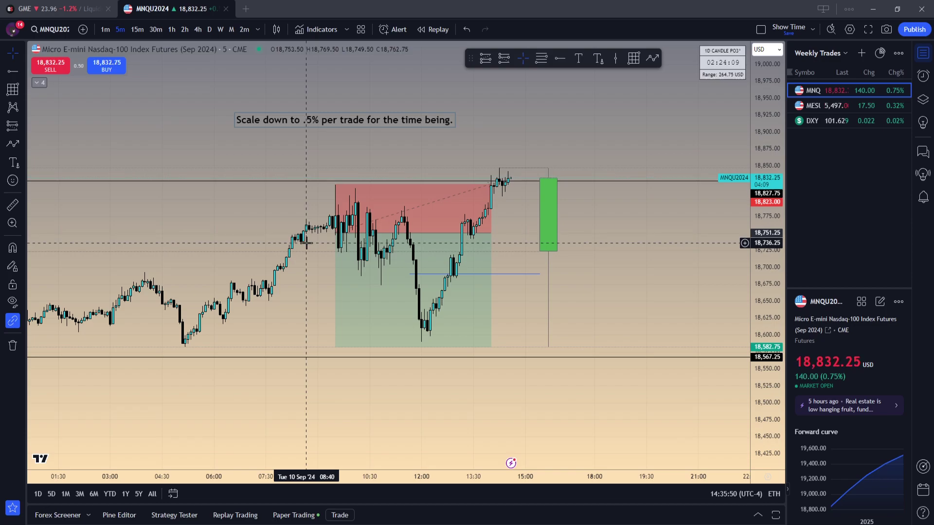
{"action": "mouse_move", "coordinate": [401, 221]}
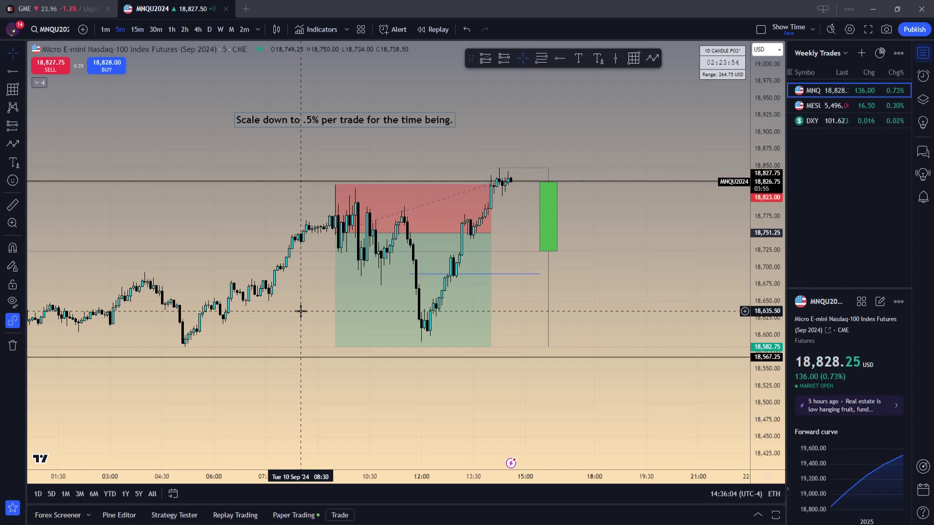
{"action": "mouse_move", "coordinate": [349, 221]}
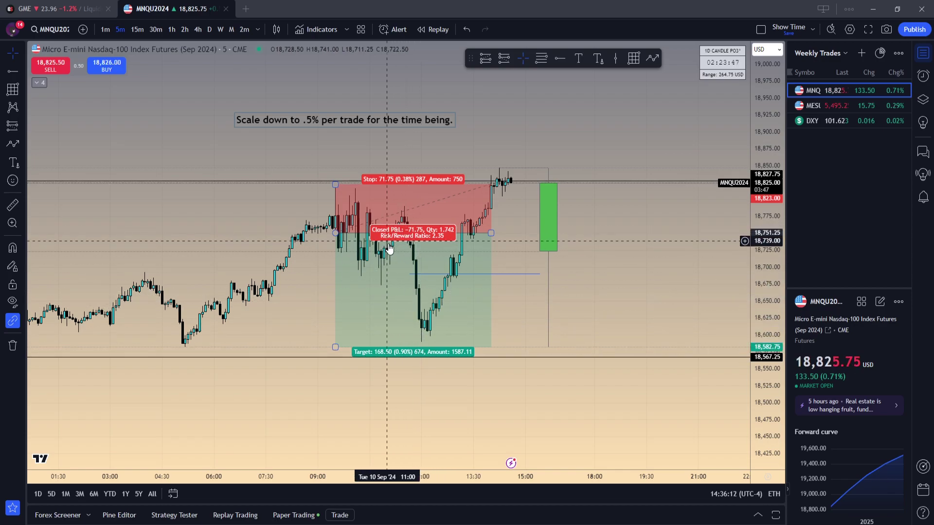
{"action": "left_click_drag", "start_coordinate": [266, 232], "coordinate": [235, 235]}
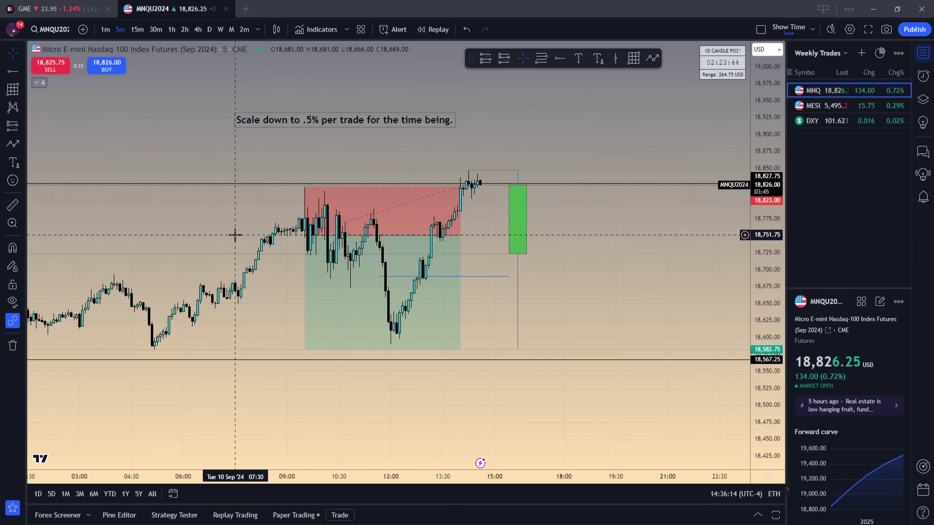
{"action": "scroll", "coordinate": [237, 237], "scroll_direction": "down", "scroll_amount": 2}
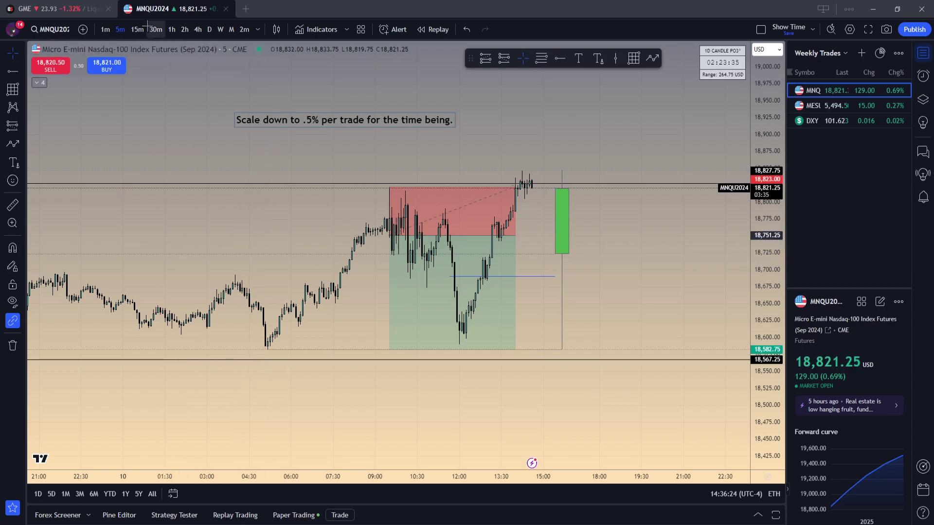
- Review the short trade and its marked range against the early September decline and recovery on the 1-hour chart
{"action": "left_click", "coordinate": [170, 28]}
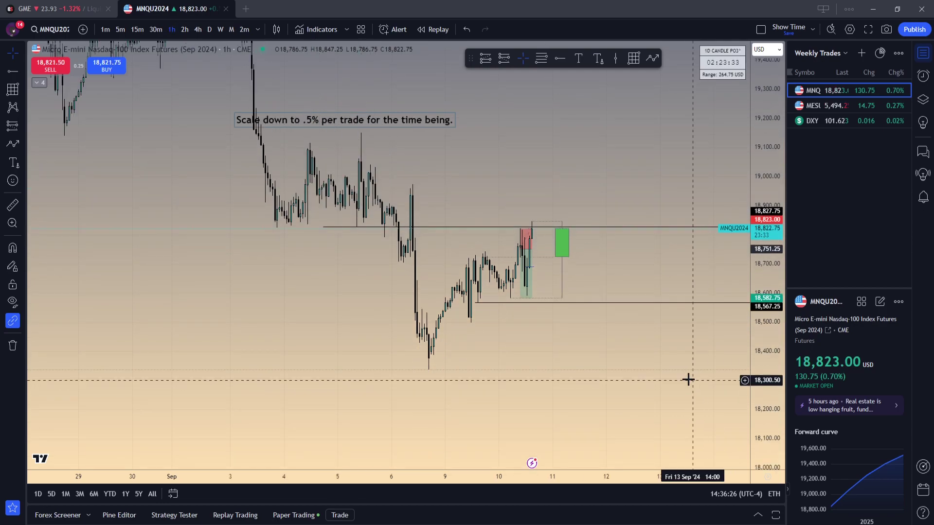
{"action": "left_click_drag", "start_coordinate": [774, 392], "coordinate": [773, 332]}
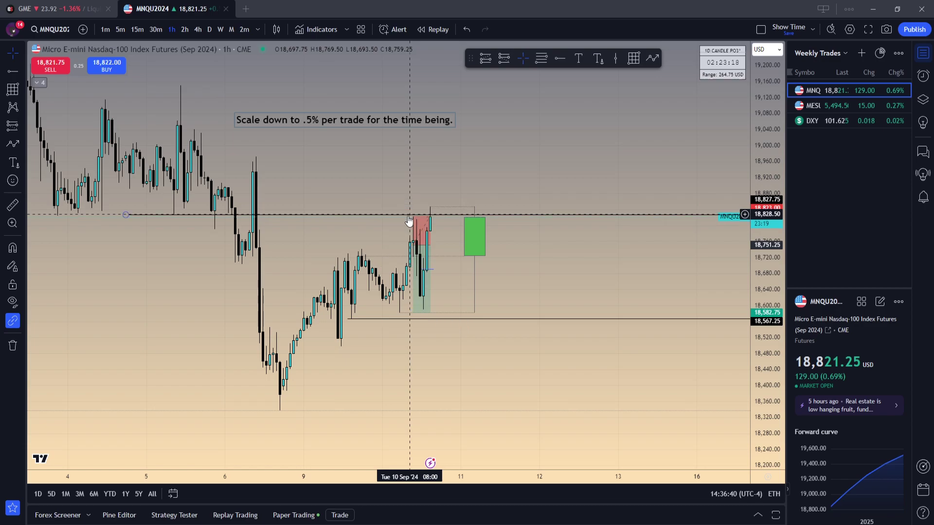
{"action": "left_click_drag", "start_coordinate": [351, 175], "coordinate": [424, 200]}
{"action": "scroll", "coordinate": [404, 237], "scroll_direction": "up", "scroll_amount": 1}
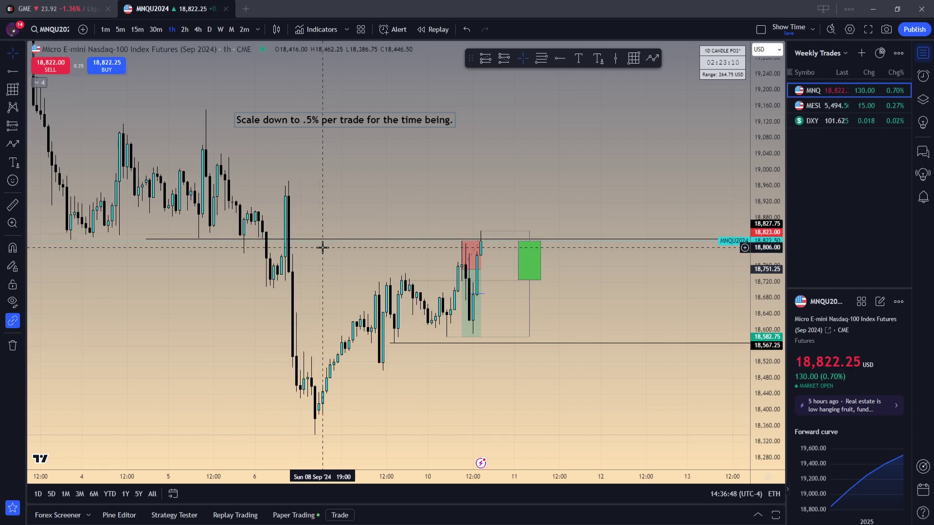
{"action": "scroll", "coordinate": [316, 243], "scroll_direction": "up", "scroll_amount": 2}
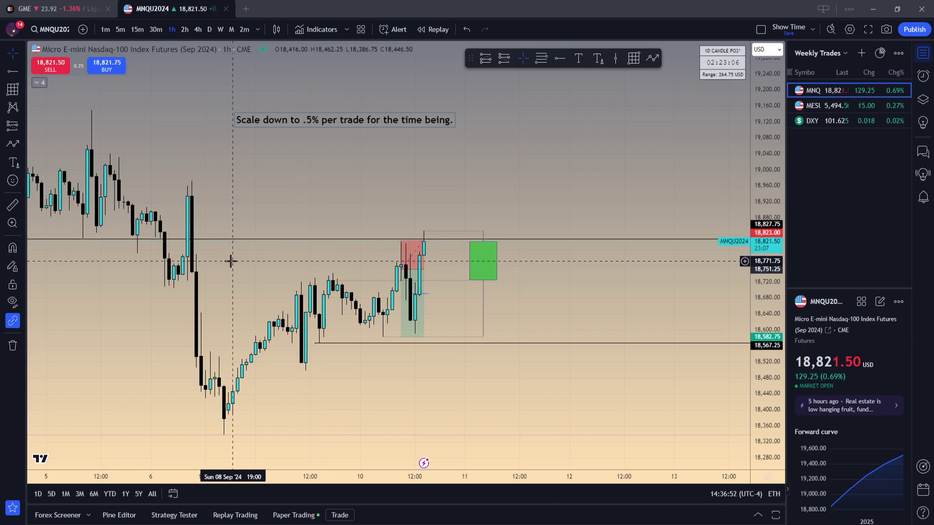
- Raise the upper horizontal ray above the marked range to 18,831.00 on the daily chart
{"action": "left_click", "coordinate": [210, 29]}
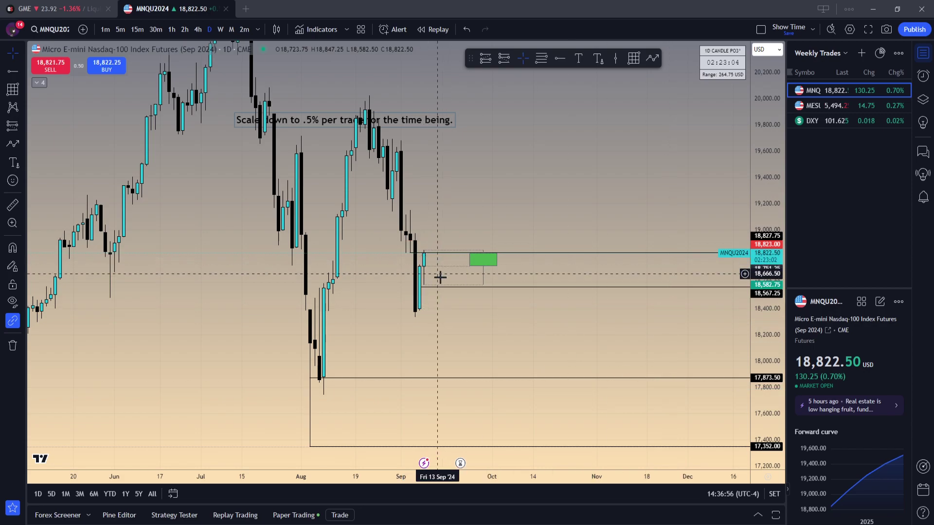
{"action": "scroll", "coordinate": [559, 308], "scroll_direction": "up", "scroll_amount": 3}
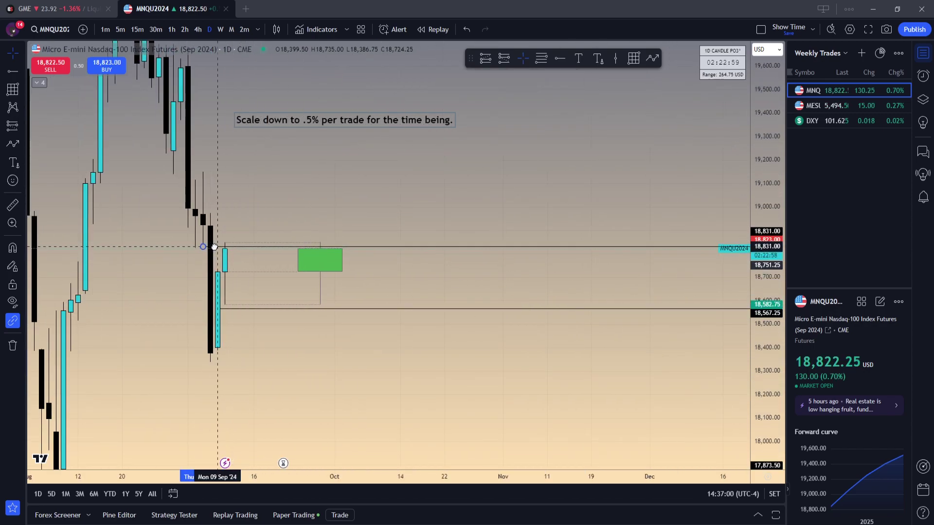
{"action": "left_click_drag", "start_coordinate": [241, 269], "coordinate": [372, 225]}
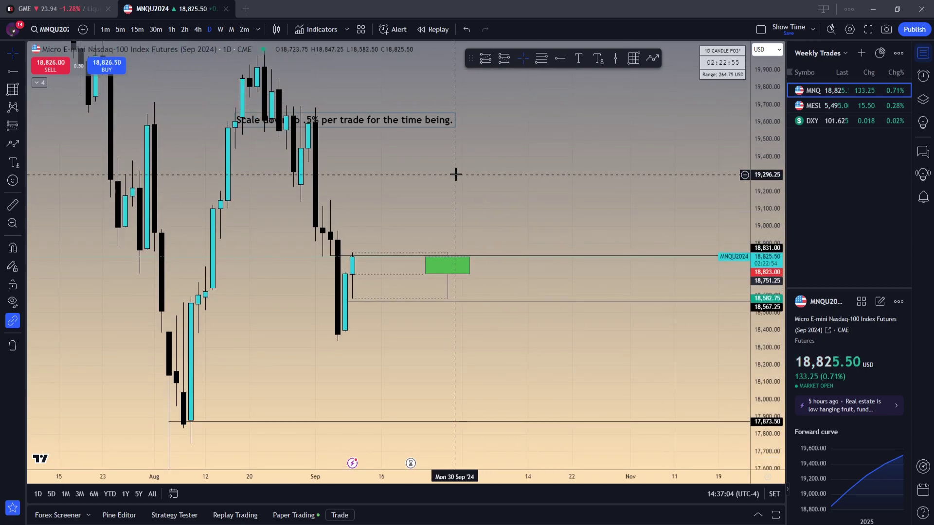
- Examine the daily candles from July to September against the marked range and the lower support levels
{"action": "left_click_drag", "start_coordinate": [459, 176], "coordinate": [483, 194]}
{"action": "left_click_drag", "start_coordinate": [752, 191], "coordinate": [752, 323]}
{"action": "scroll", "coordinate": [492, 231], "scroll_direction": "down", "scroll_amount": 3}
{"action": "scroll", "coordinate": [554, 231], "scroll_direction": "up", "scroll_amount": 1}
{"action": "left_click_drag", "start_coordinate": [544, 214], "coordinate": [486, 208]}
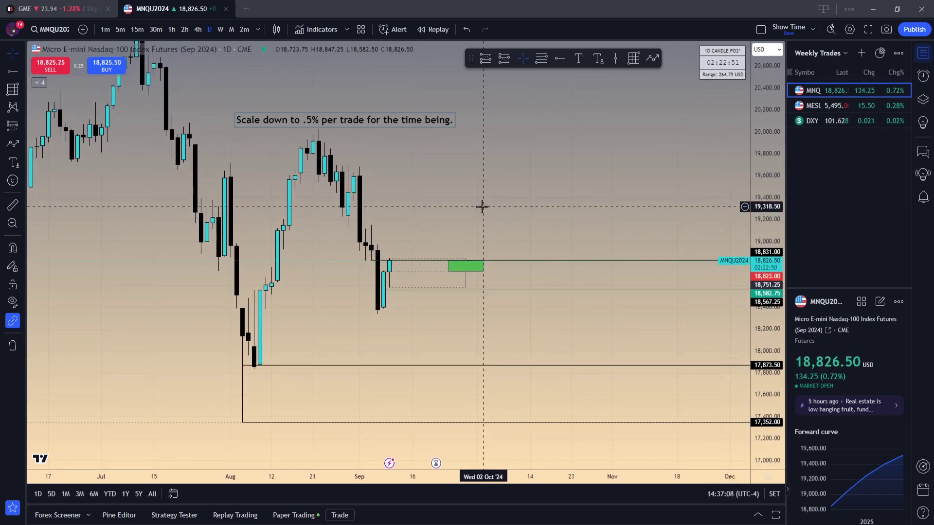